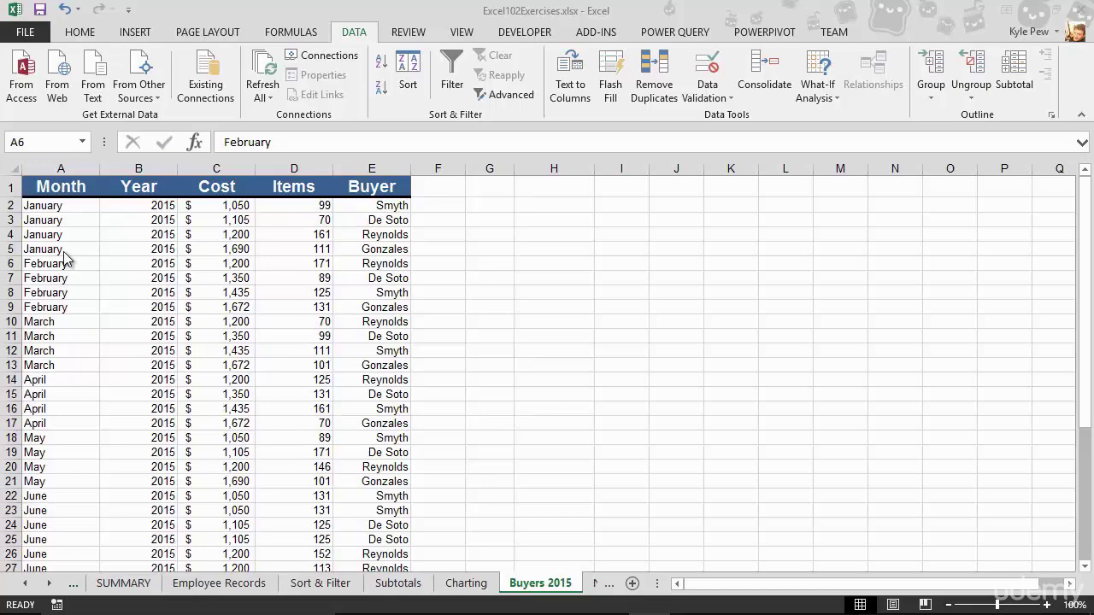
# - Turn on AutoFilter for the Buyers 2015 table to add dropdowns to Month, Year, Cost, Items and Buyer
pyautogui.scroll(-3, 66, 282)
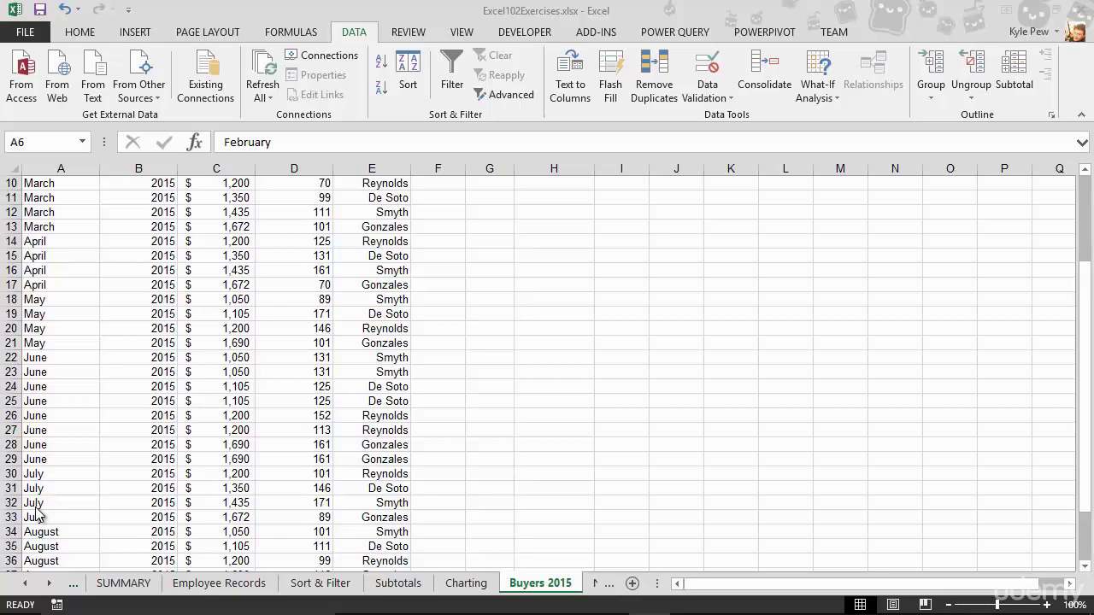
pyautogui.scroll(3, 205, 351)
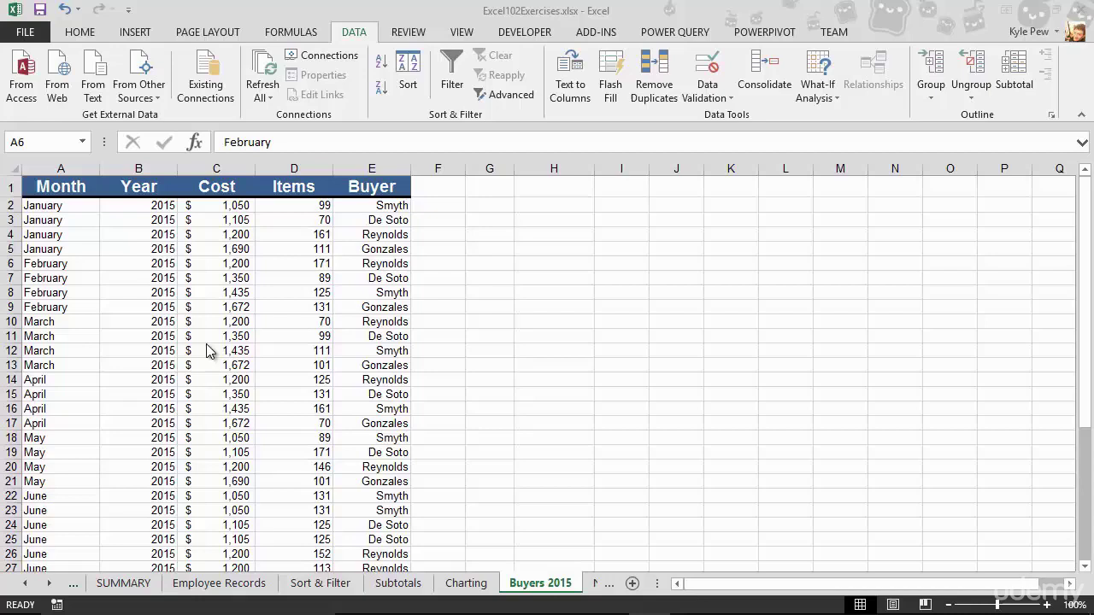
pyautogui.click(214, 283)
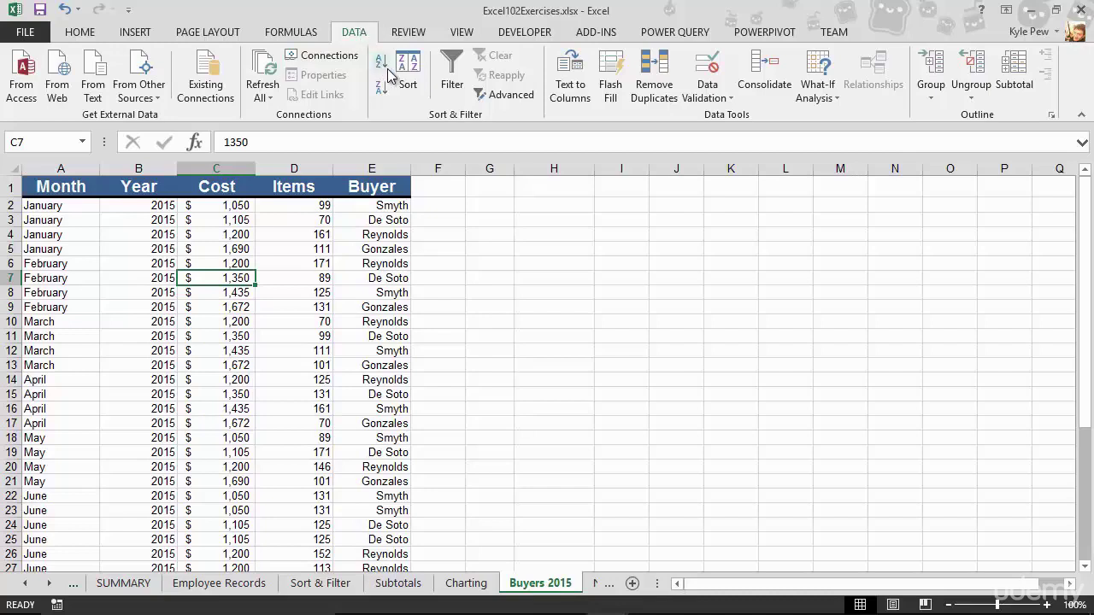
pyautogui.click(451, 86)
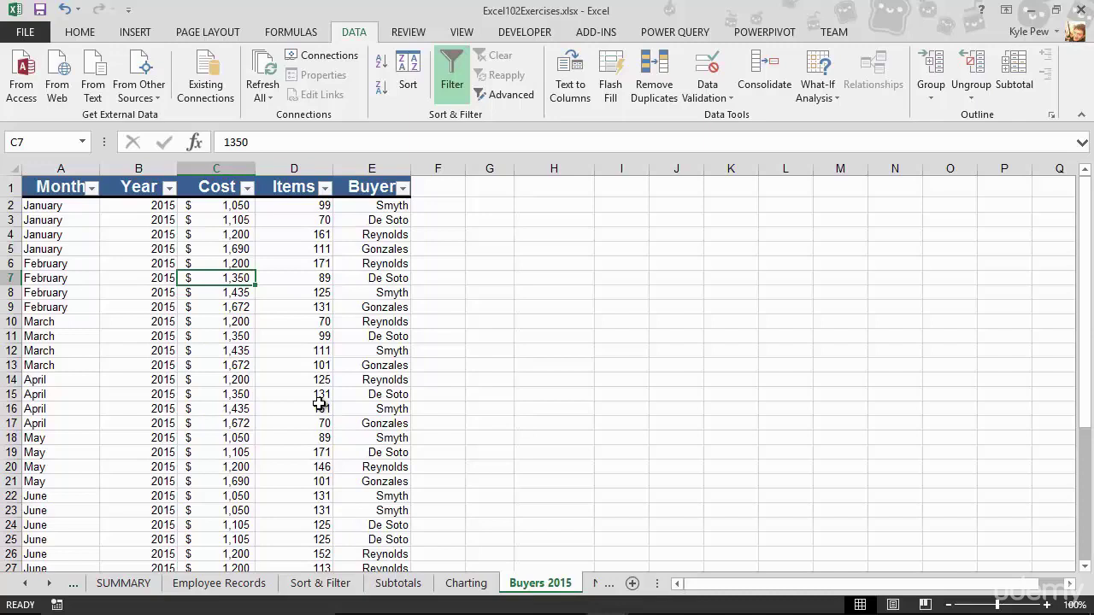
pyautogui.moveTo(36, 188); pyautogui.dragTo(389, 187)
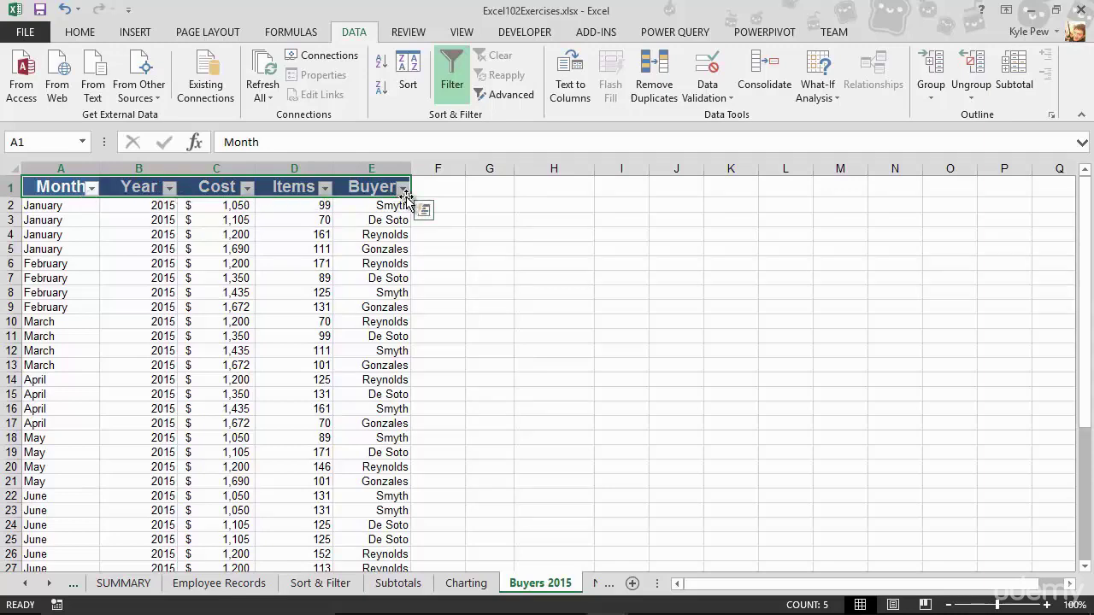
pyautogui.click(268, 247)
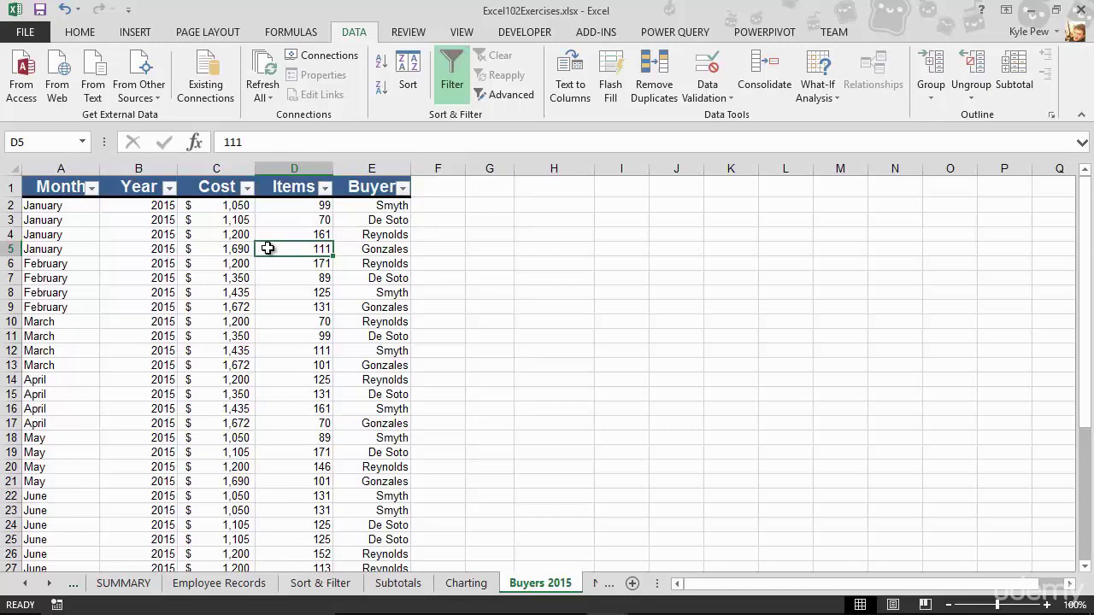
# - Filter the Month column to July only, showing 4 of 40 records in rows 30–33
pyautogui.click(93, 188)
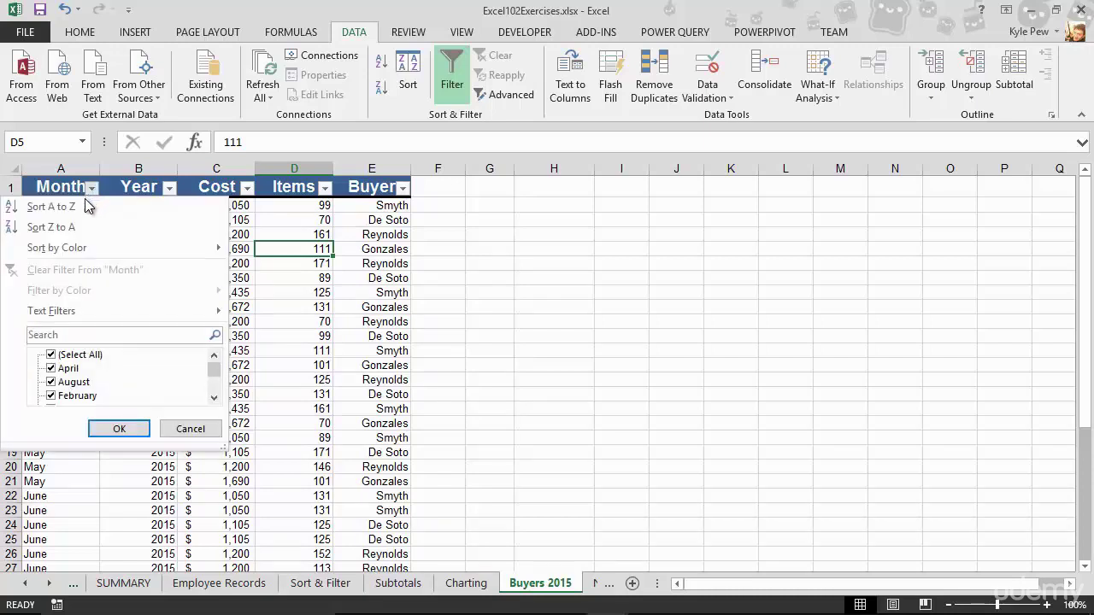
pyautogui.moveTo(70, 311)
pyautogui.moveTo(223, 447); pyautogui.dragTo(250, 561)
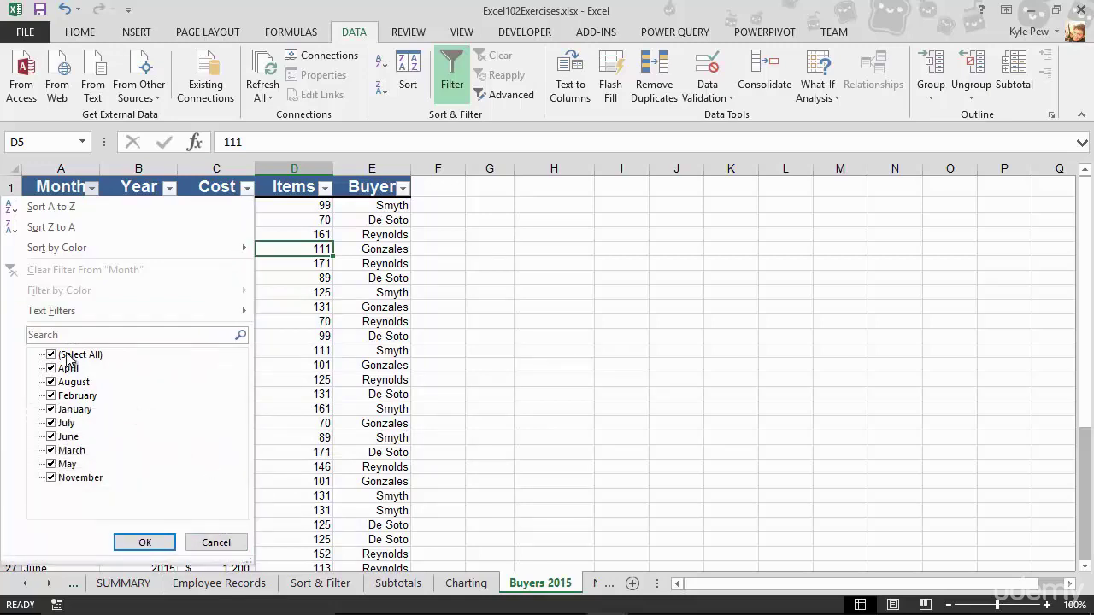
pyautogui.click(51, 356)
pyautogui.click(52, 356)
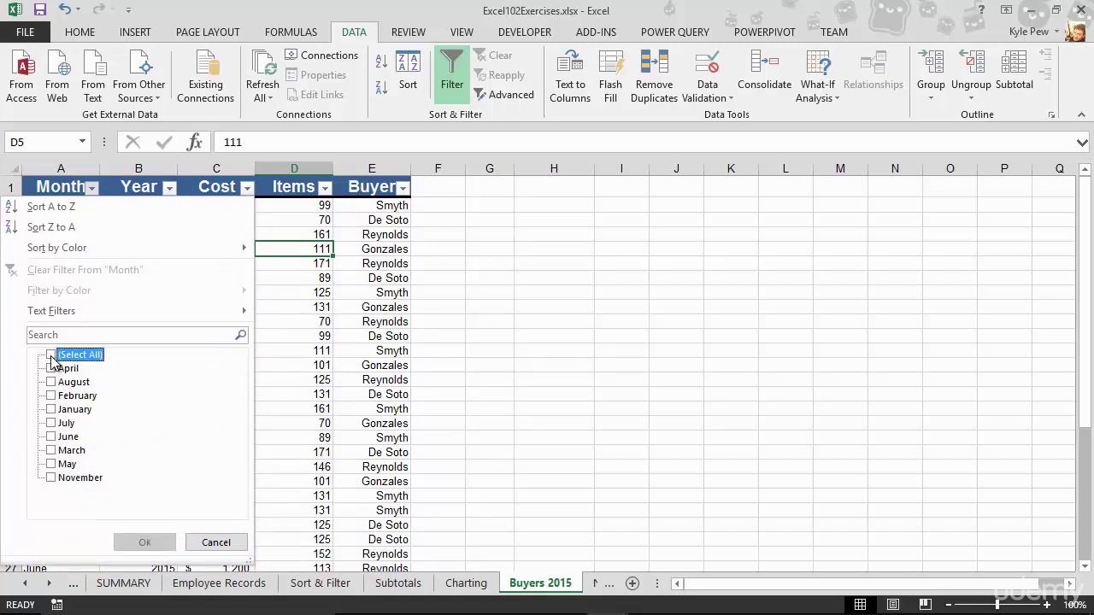
pyautogui.click(52, 423)
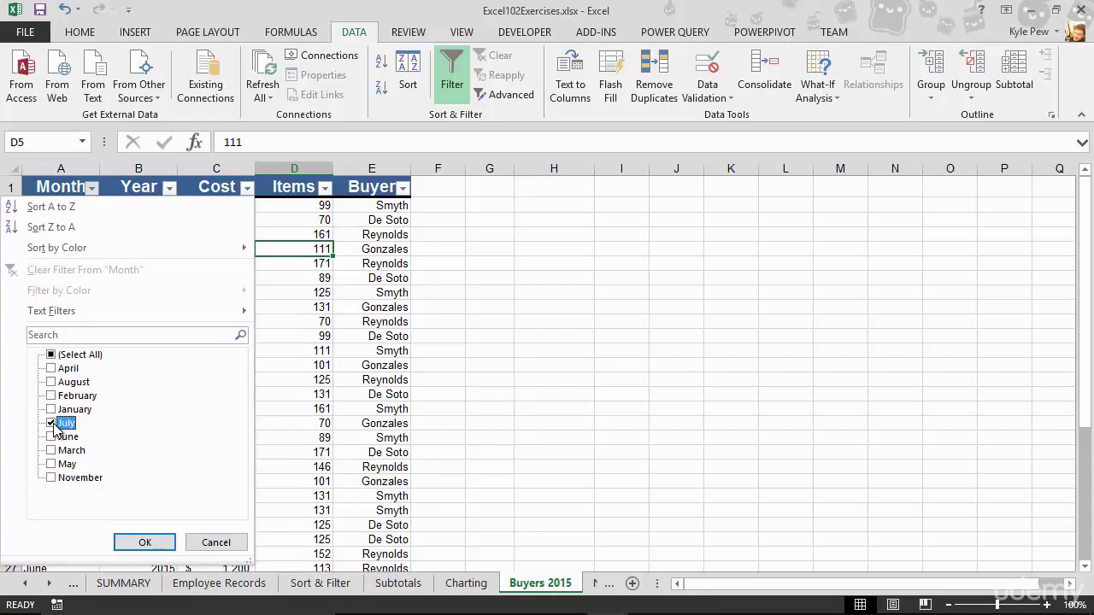
pyautogui.click(145, 543)
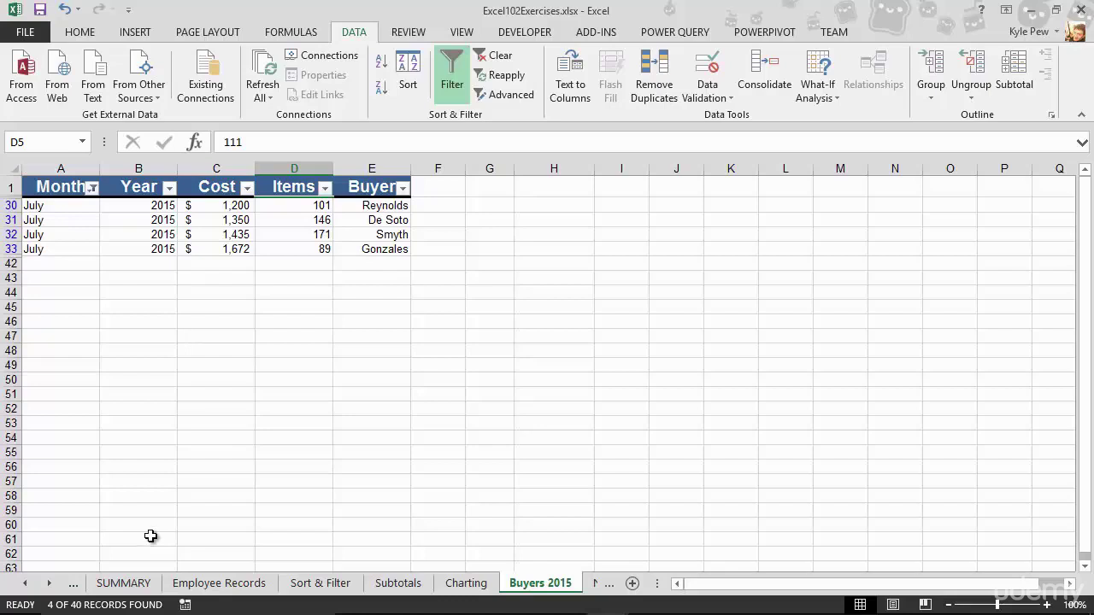
pyautogui.click(92, 187)
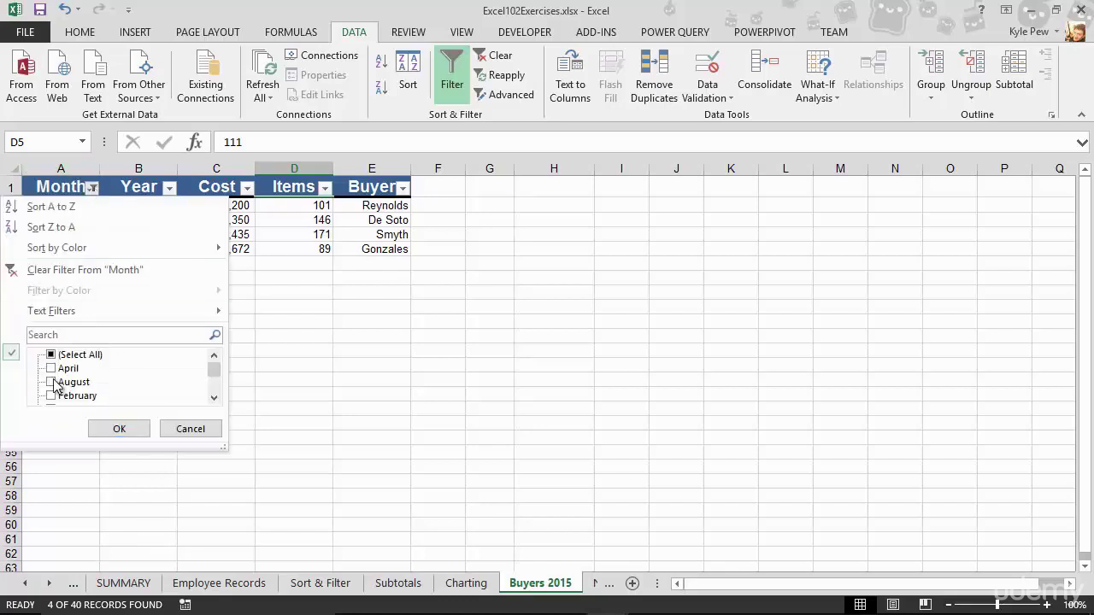
pyautogui.click(169, 428)
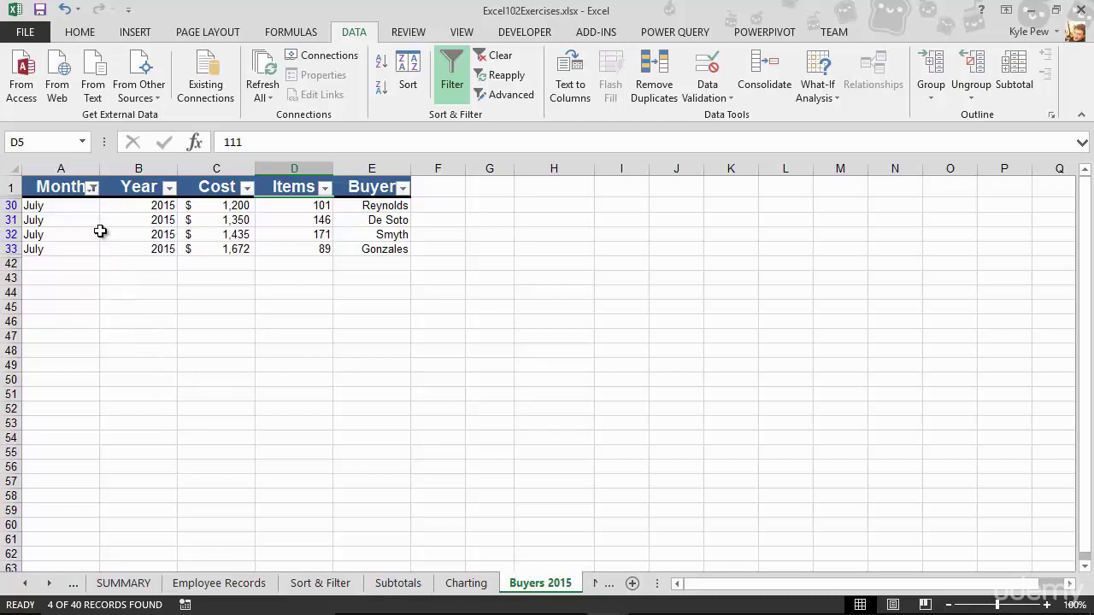
# - Add August to the Month filter so July and August rows show, 8 of 40 records
pyautogui.moveTo(94, 195)
pyautogui.click(92, 187)
pyautogui.scroll(-1, 73, 380)
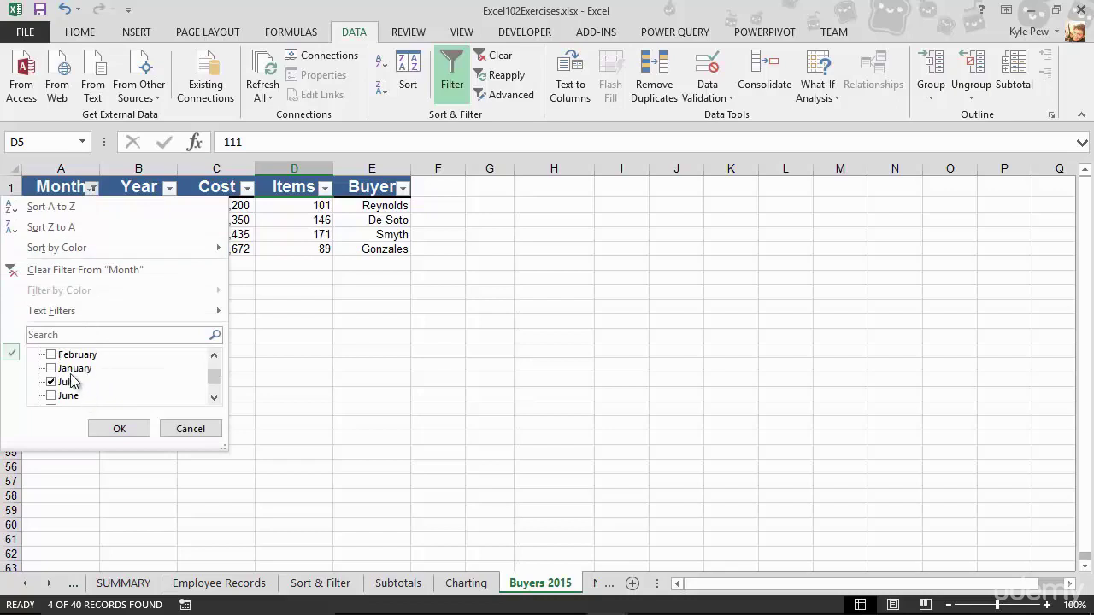
pyautogui.scroll(2, 72, 382)
pyautogui.click(54, 382)
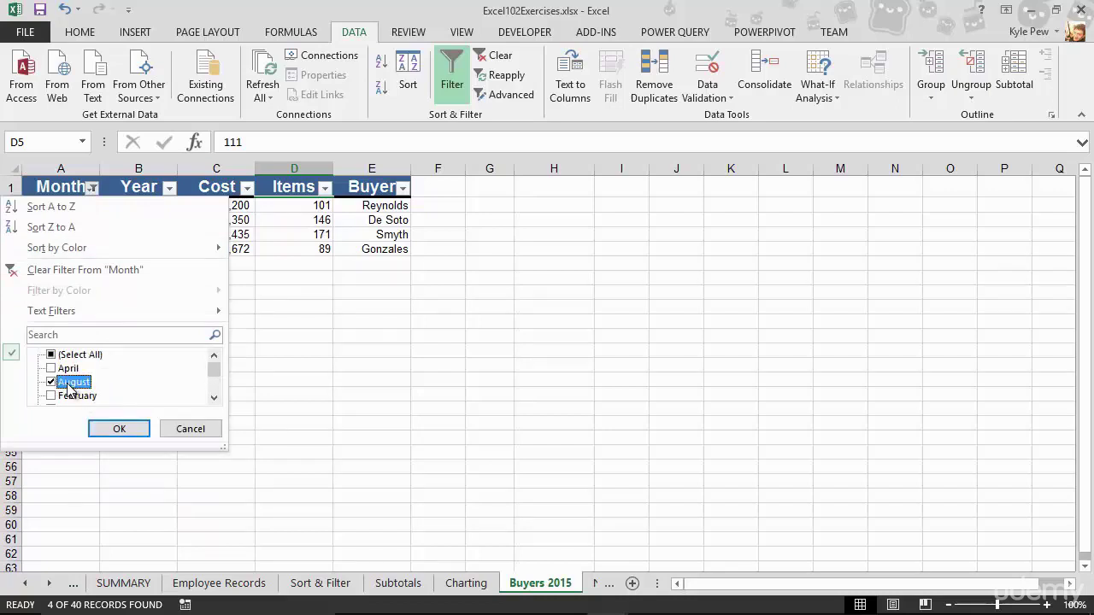
pyautogui.click(119, 428)
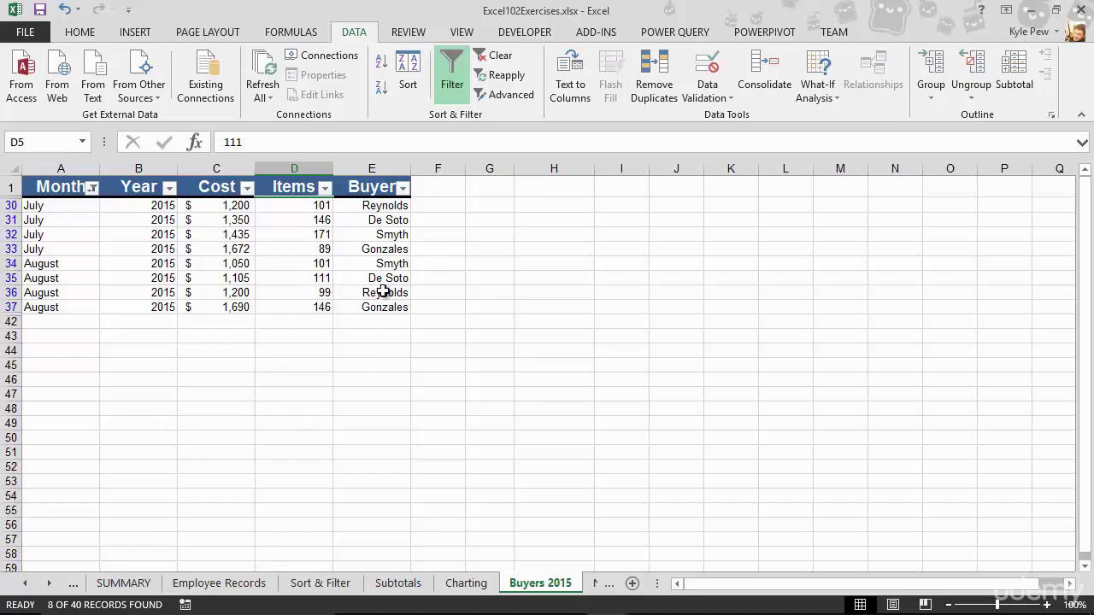
# - Restrict the Buyer filter to Gonzales and Smyth, leaving 4 of 40 records
pyautogui.click(403, 187)
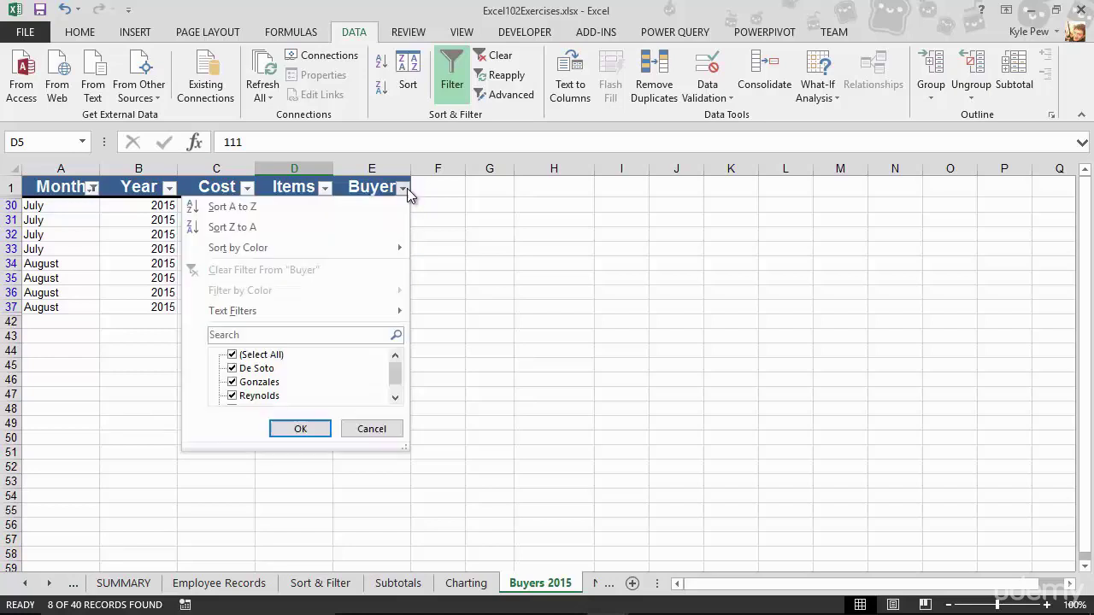
pyautogui.click(233, 355)
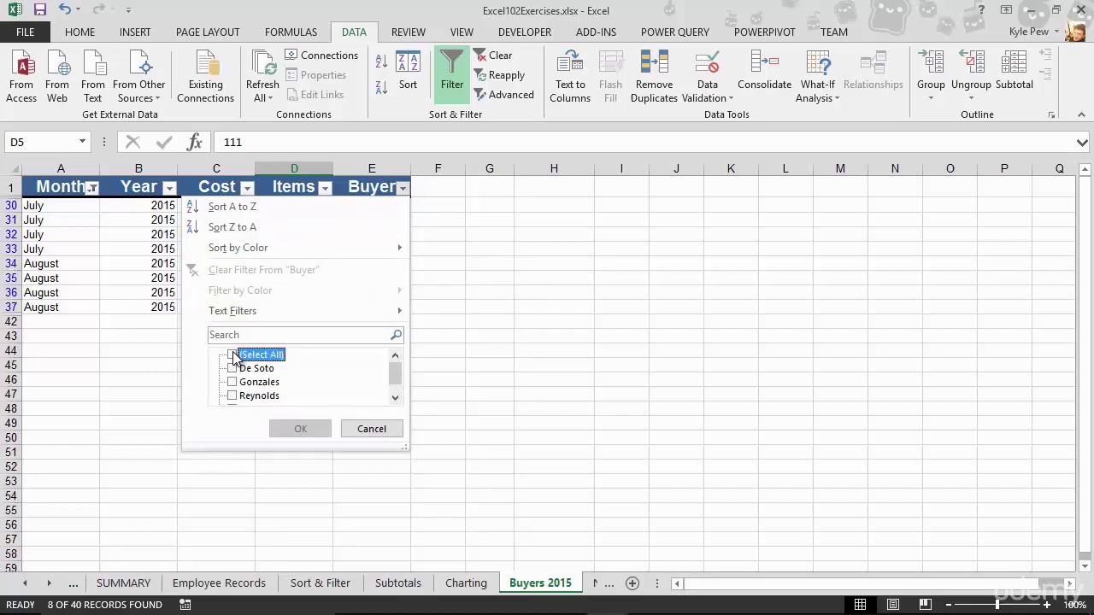
pyautogui.click(232, 382)
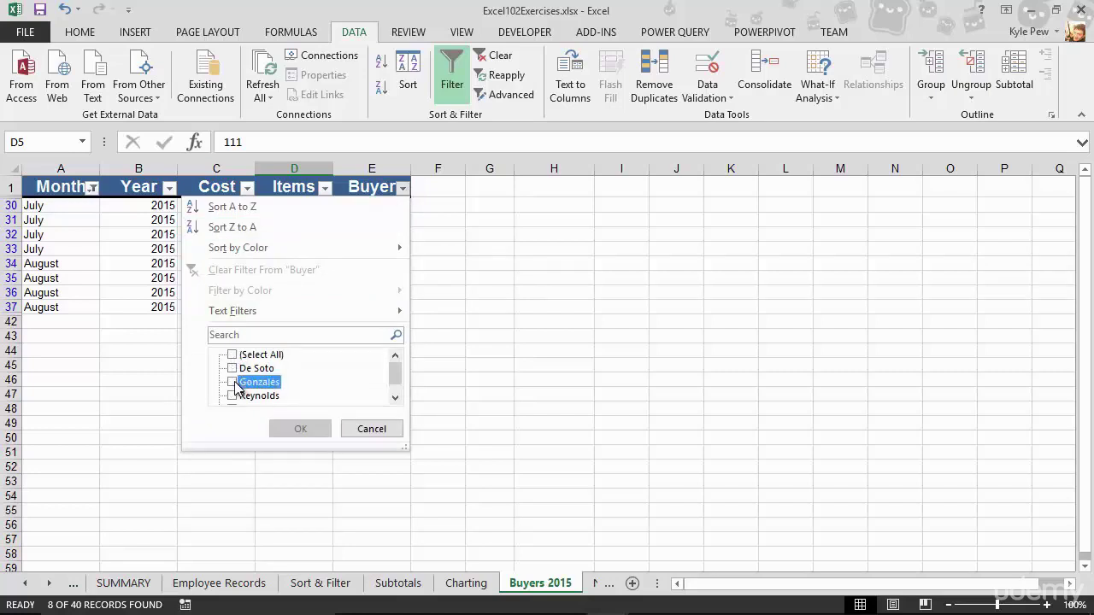
pyautogui.scroll(-1, 236, 386)
pyautogui.click(232, 396)
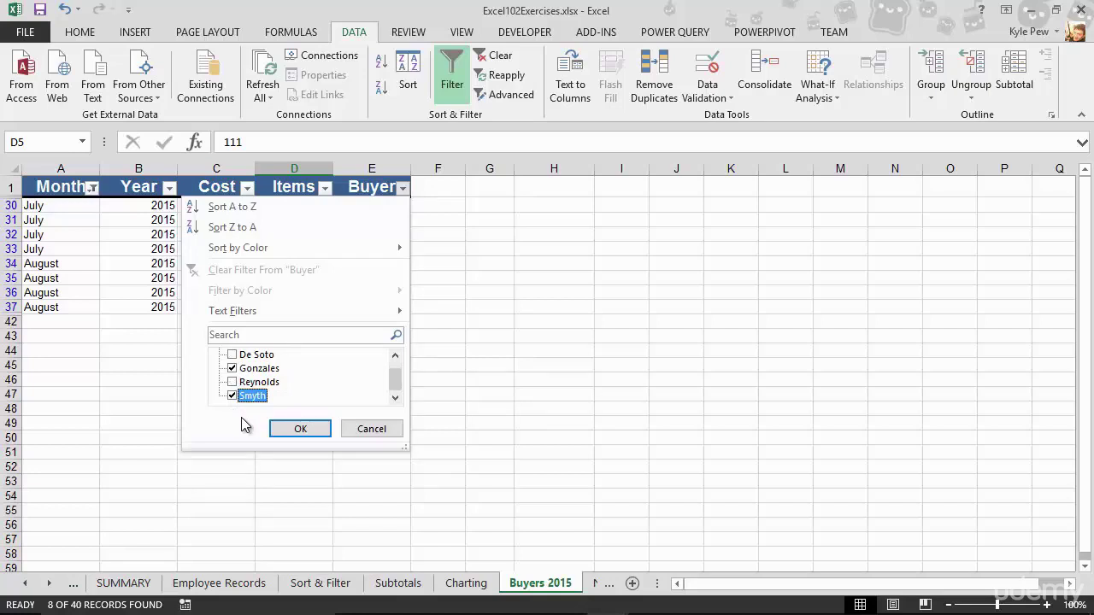
pyautogui.click(294, 432)
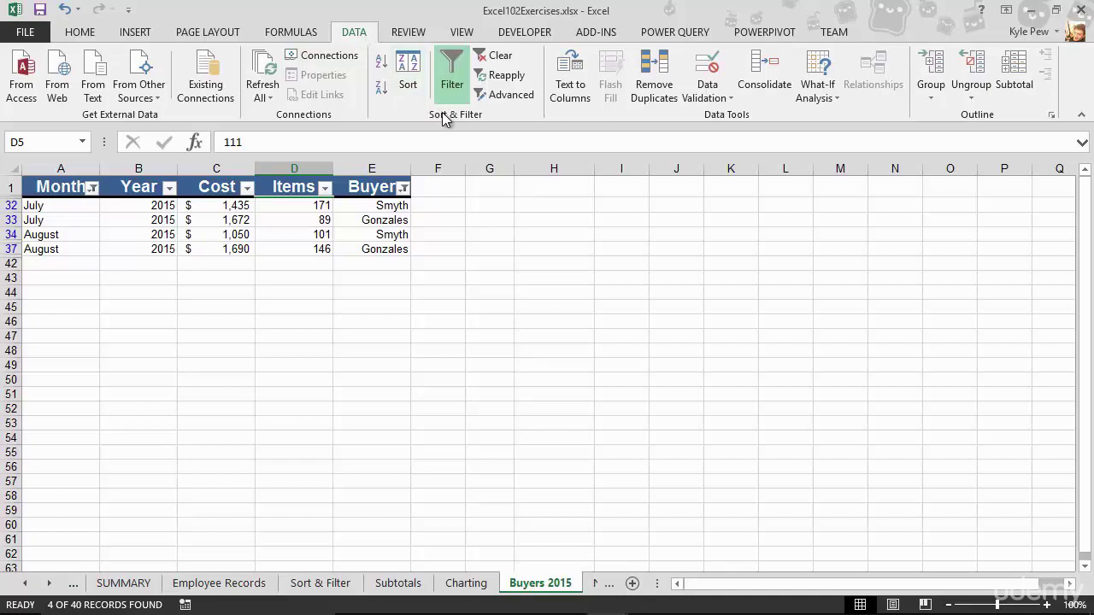
# - Clear all Buyers 2015 filters and switch to the Employee Records sheet
pyautogui.click(504, 59)
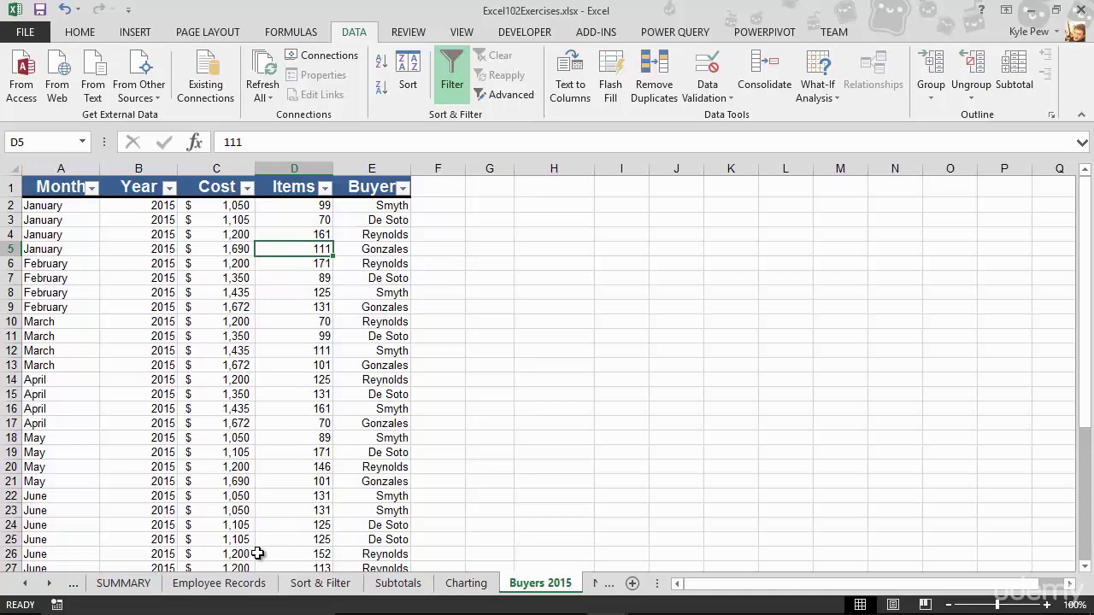
pyautogui.click(233, 583)
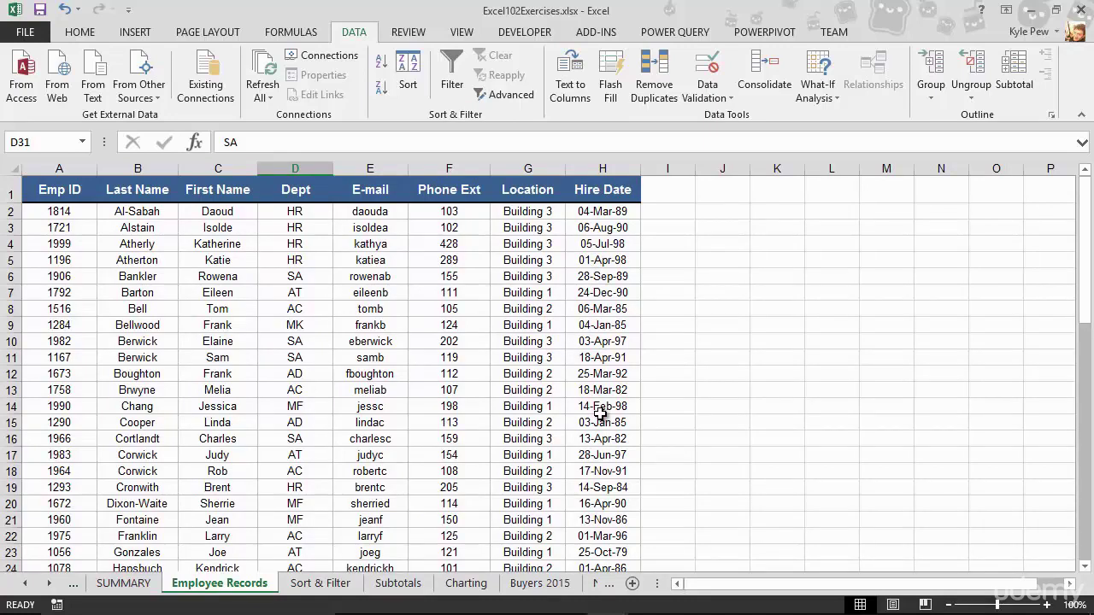
# - Turn on AutoFilter for the Employee Records table and enlarge the Dept list to show AC through SA
pyautogui.click(331, 374)
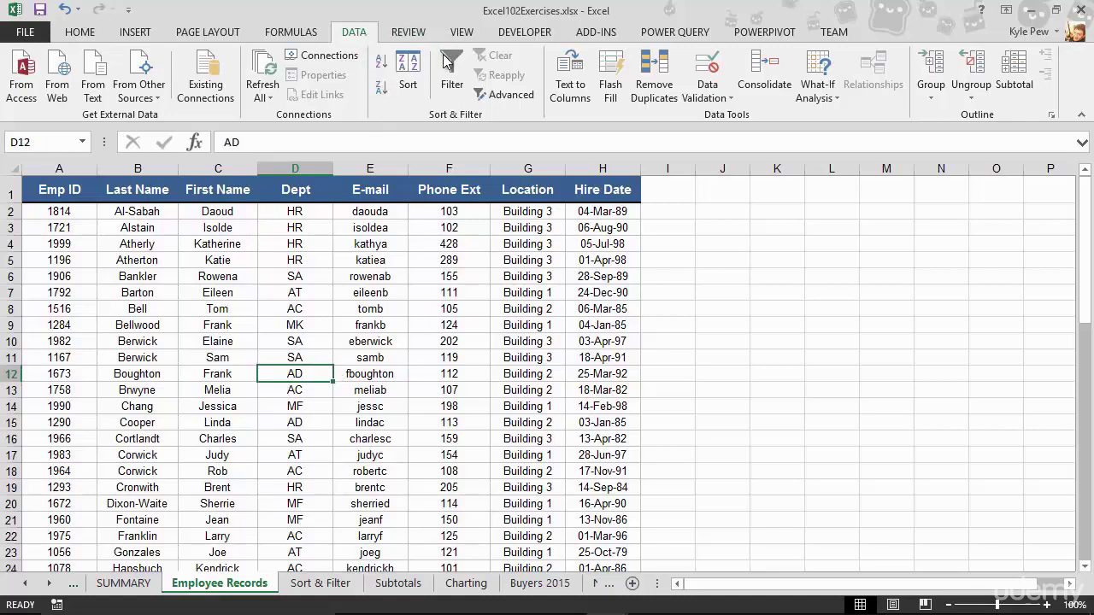
pyautogui.click(451, 85)
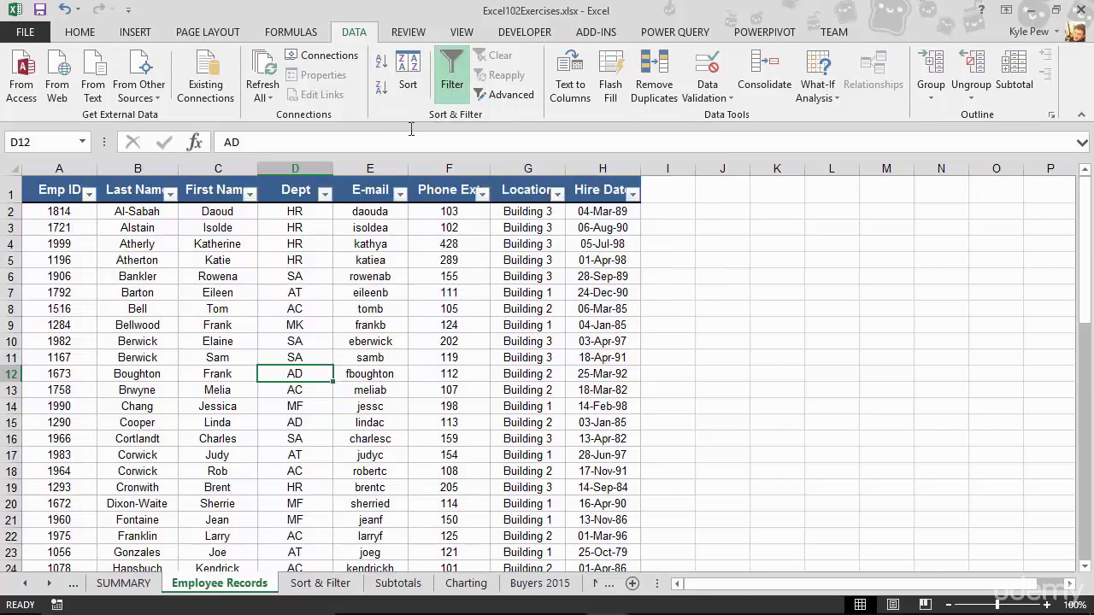
pyautogui.click(326, 194)
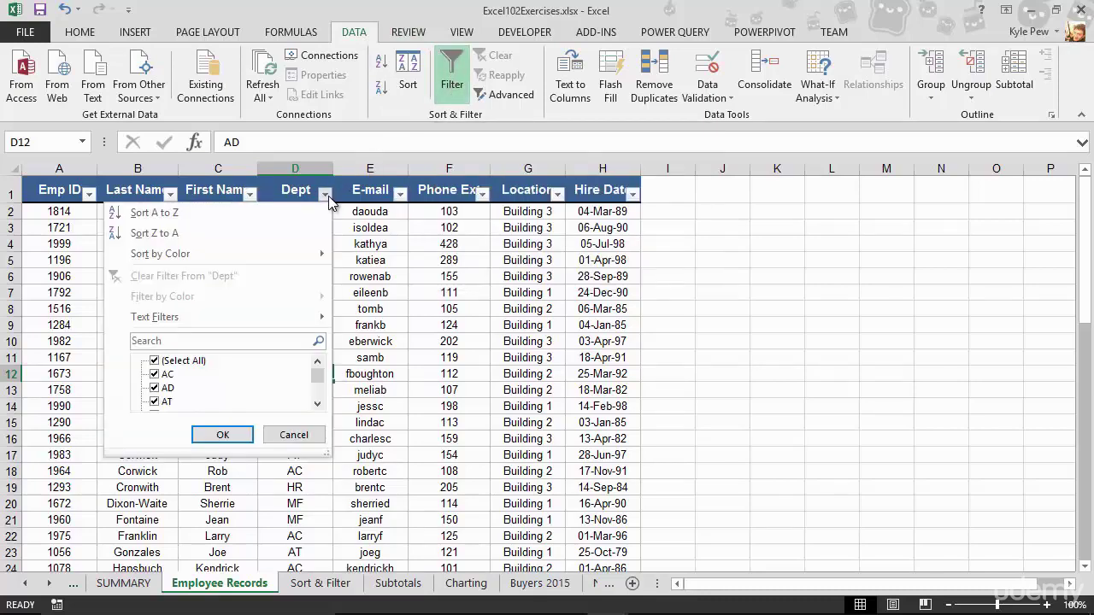
pyautogui.moveTo(325, 453); pyautogui.dragTo(350, 550)
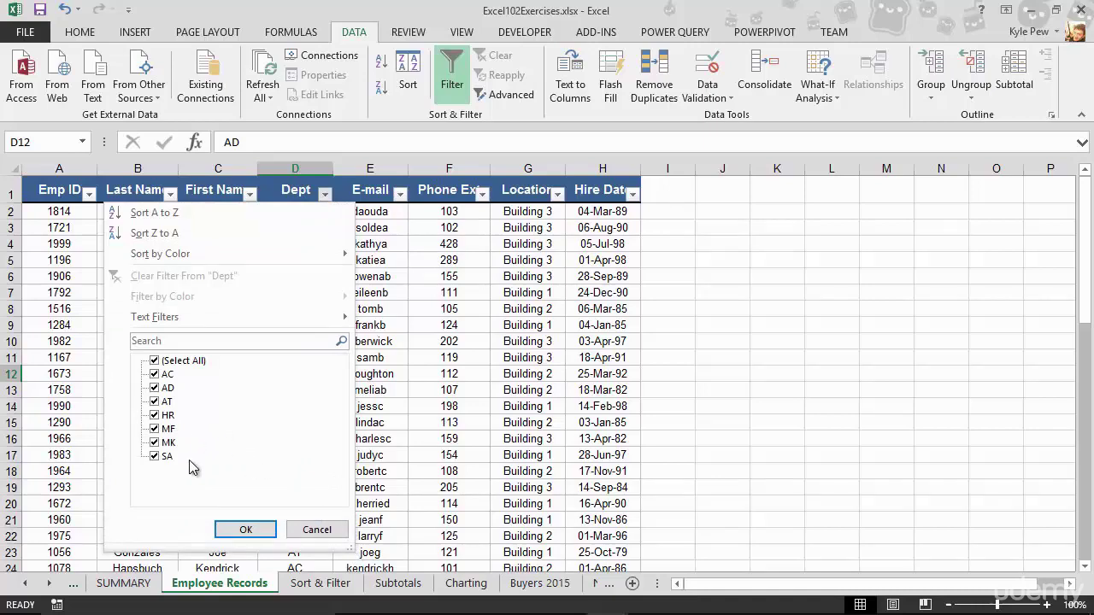